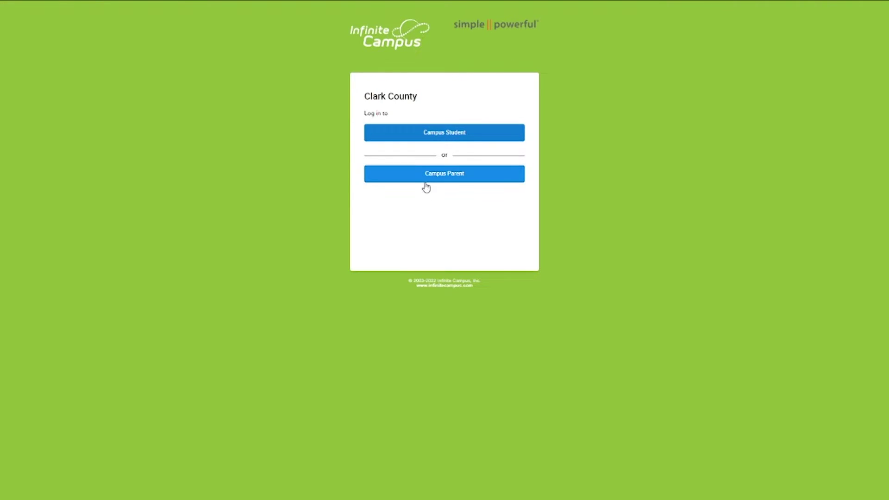
- Choose Campus Parent on the Clark County login chooser instead of the student login
{"action": "left_click", "coordinate": [423, 181]}
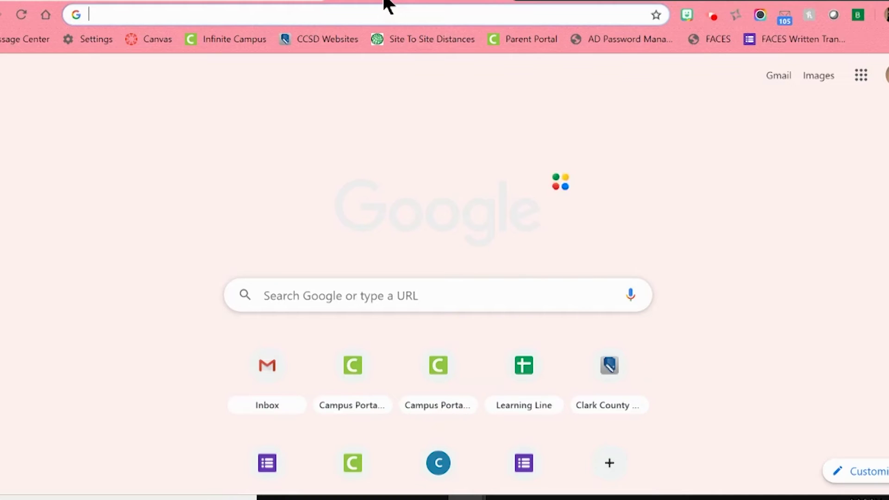
- Go to ccsd.net in the new browser tab
{"action": "type", "text": "ccsd.net"}
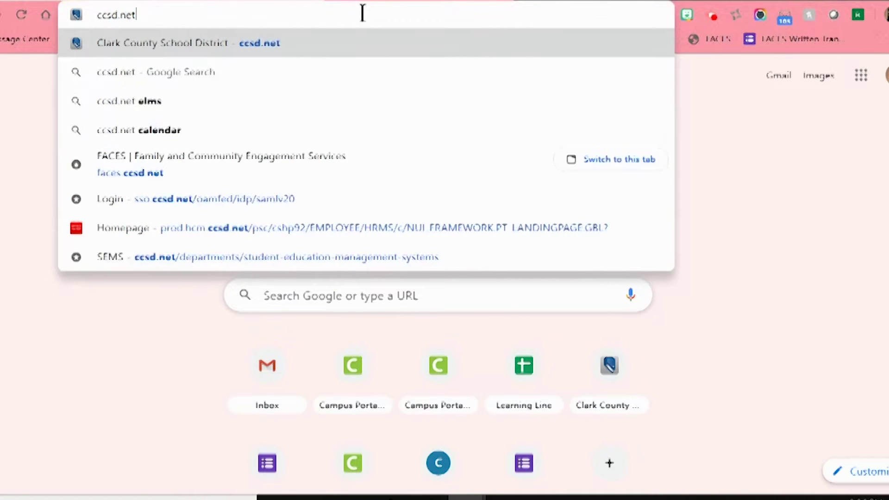
{"action": "key", "text": "Return"}
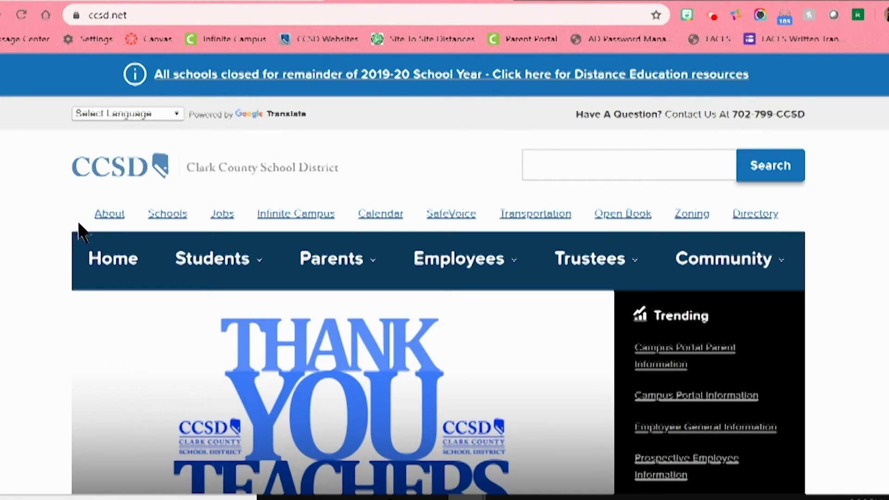
- Open CCSD's Infinite Campus page and continue to its Campus Parent/Student information page
{"action": "left_click", "coordinate": [303, 223]}
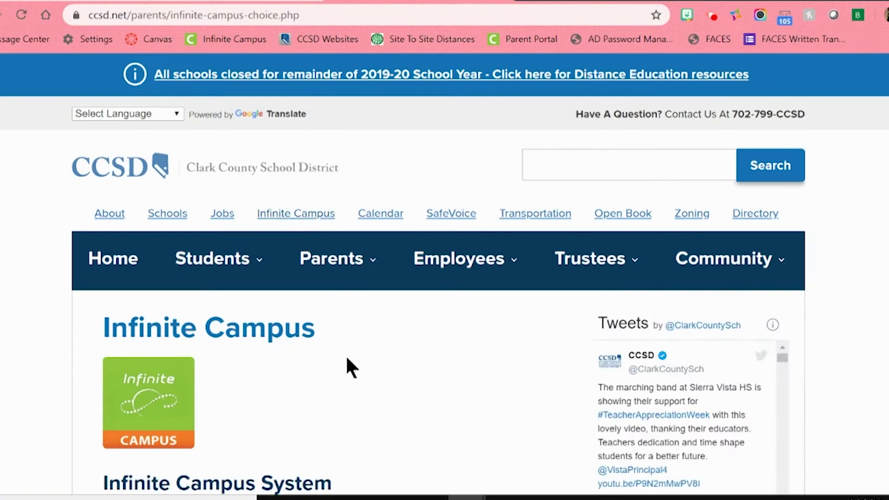
{"action": "scroll", "coordinate": [347, 366], "scroll_direction": "down", "scroll_amount": 3}
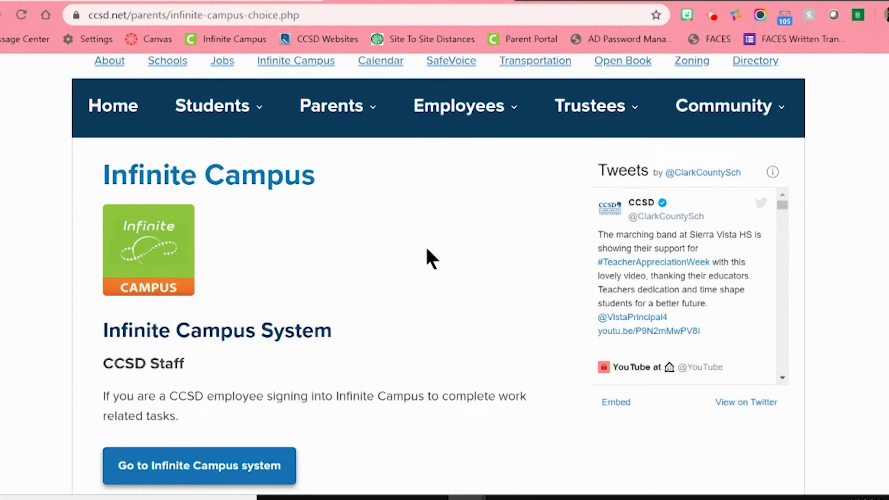
{"action": "scroll", "coordinate": [427, 245], "scroll_direction": "down", "scroll_amount": 8}
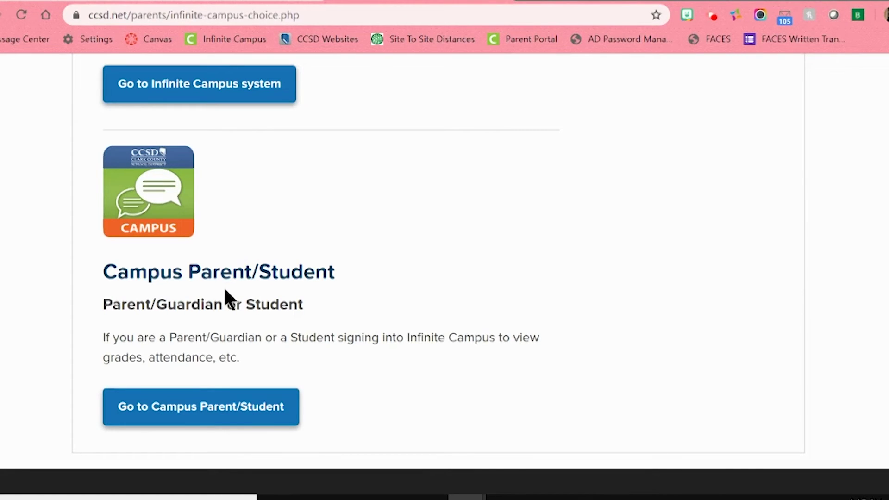
{"action": "left_click", "coordinate": [174, 418]}
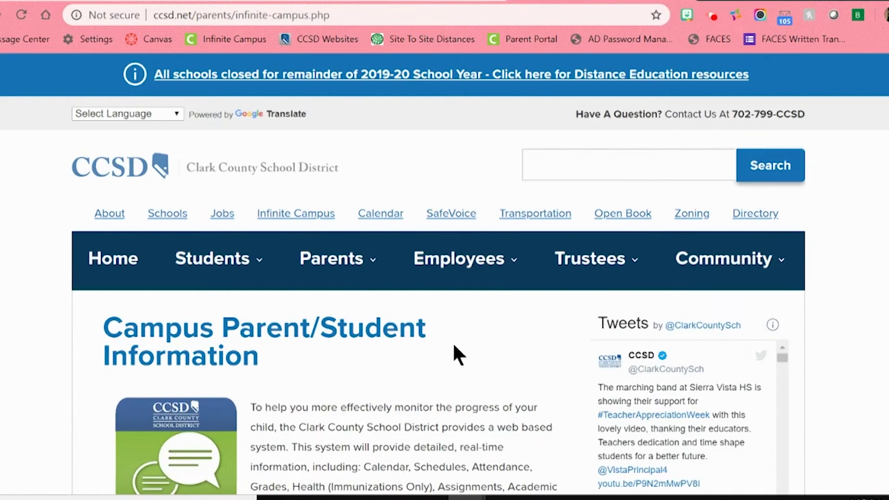
- Scroll through the Campus Parent/Student Information page and back up to the top section
{"action": "scroll", "coordinate": [452, 341], "scroll_direction": "down", "scroll_amount": 15}
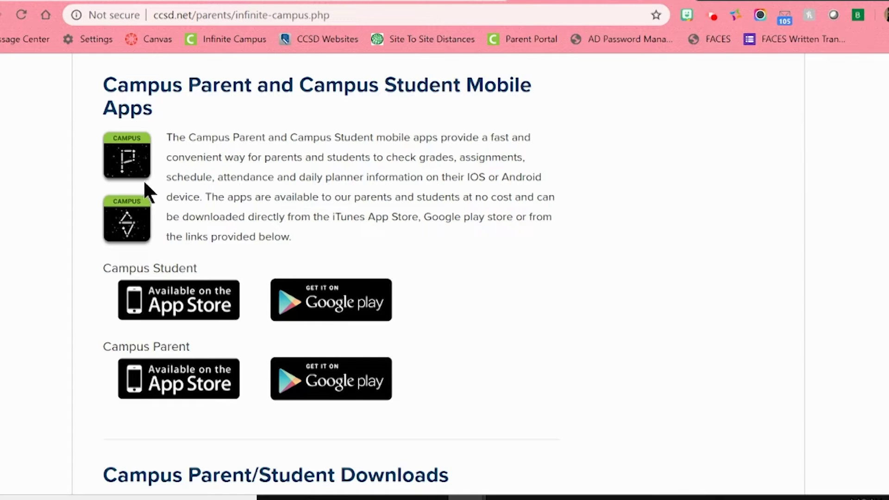
{"action": "scroll", "coordinate": [143, 179], "scroll_direction": "up", "scroll_amount": 10}
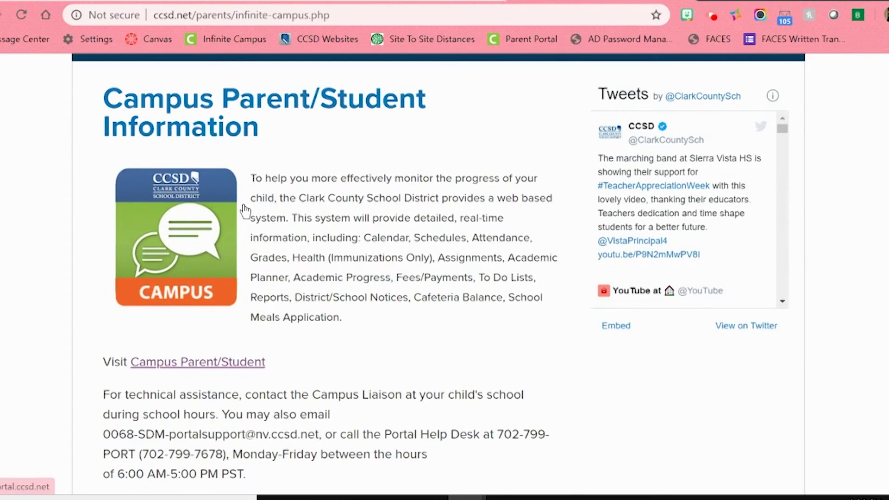
- Open the Clark County Campus Parent login page, keeping English as the display language
{"action": "left_click", "coordinate": [233, 365]}
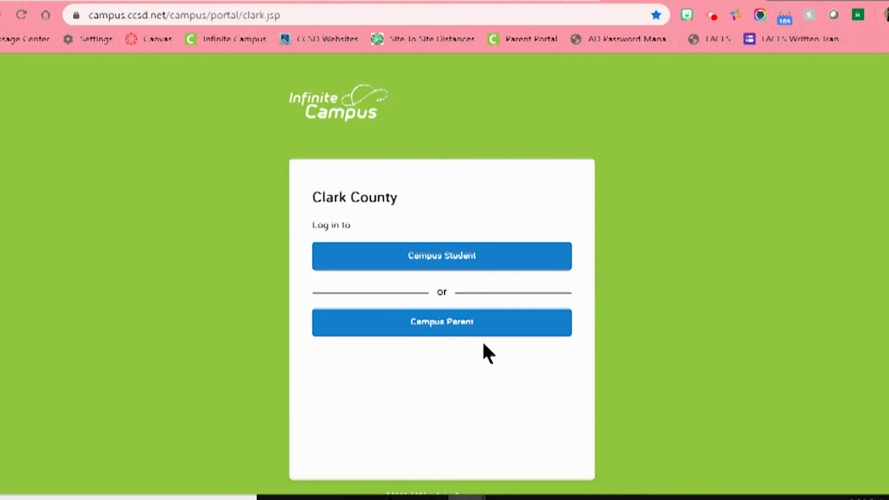
{"action": "left_click", "coordinate": [245, 4]}
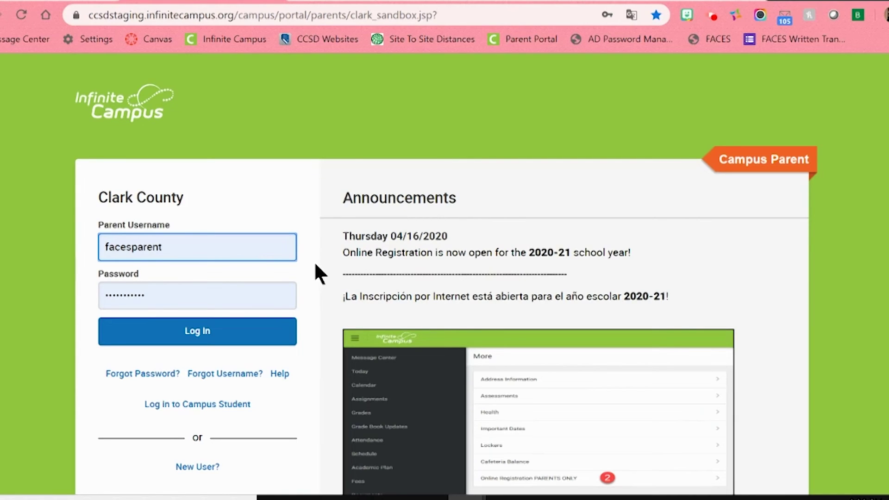
{"action": "scroll", "coordinate": [315, 266], "scroll_direction": "down", "scroll_amount": 4}
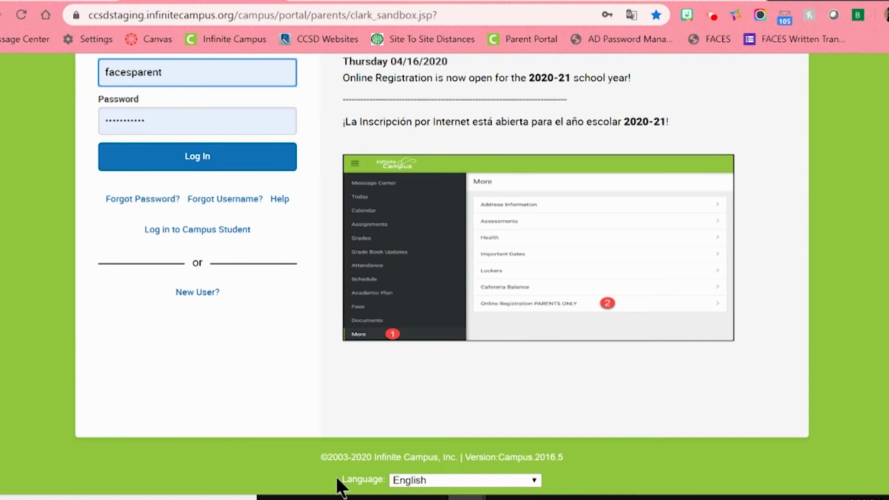
{"action": "left_click", "coordinate": [536, 481]}
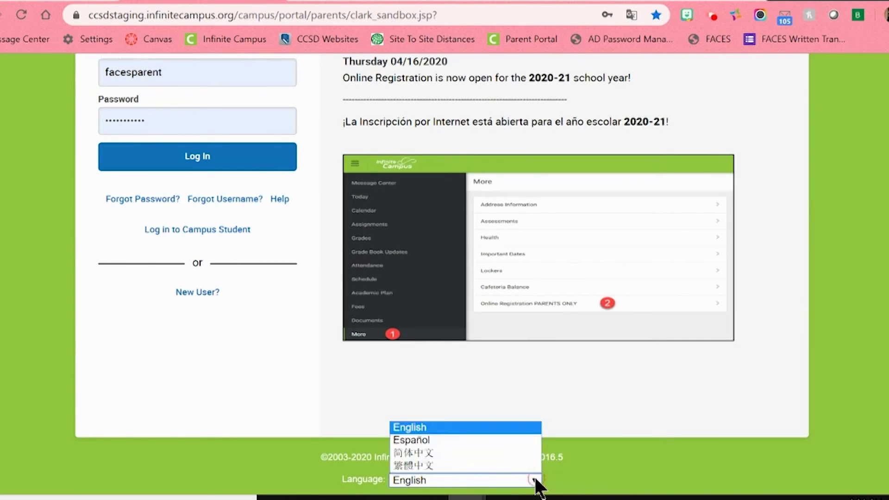
{"action": "left_click", "coordinate": [536, 481]}
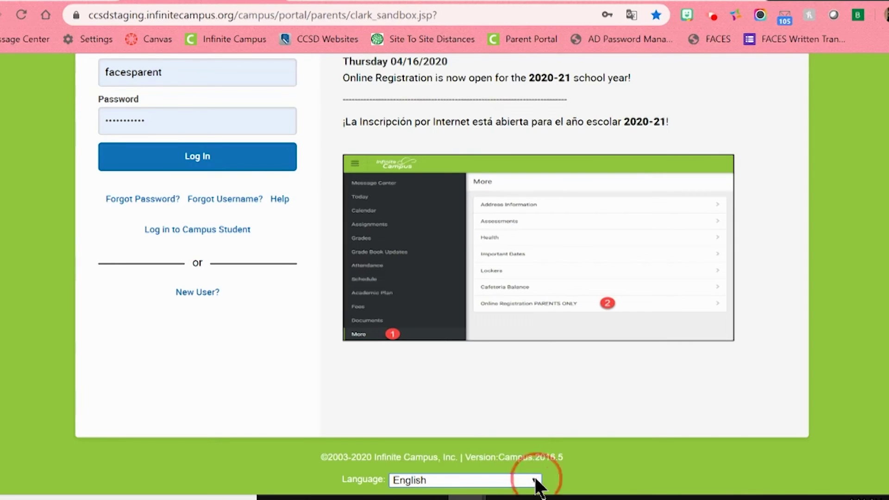
{"action": "scroll", "coordinate": [301, 398], "scroll_direction": "up", "scroll_amount": 3}
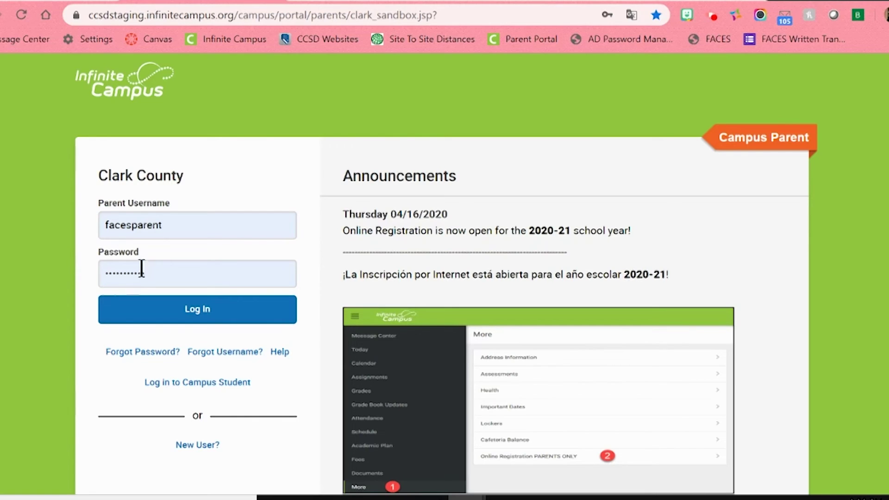
- Log in to Campus Parent and open the account Settings page
{"action": "left_click", "coordinate": [188, 313]}
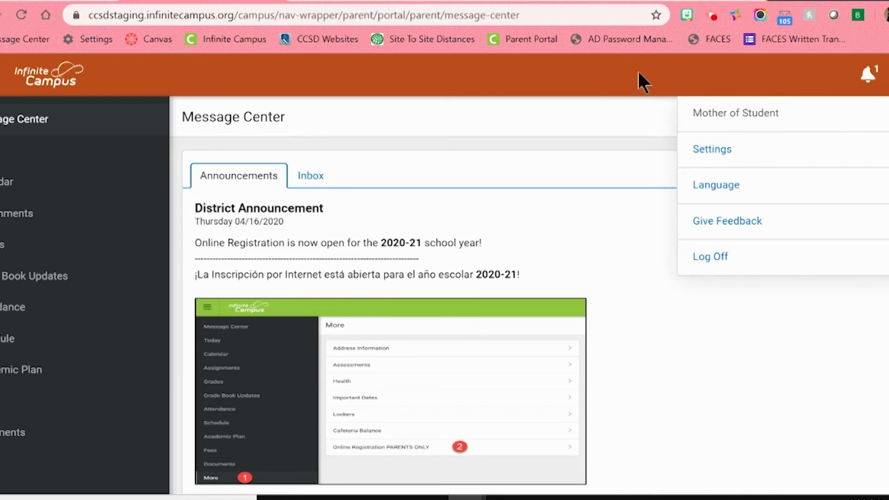
{"action": "left_click", "coordinate": [302, 117]}
{"action": "left_click", "coordinate": [715, 159]}
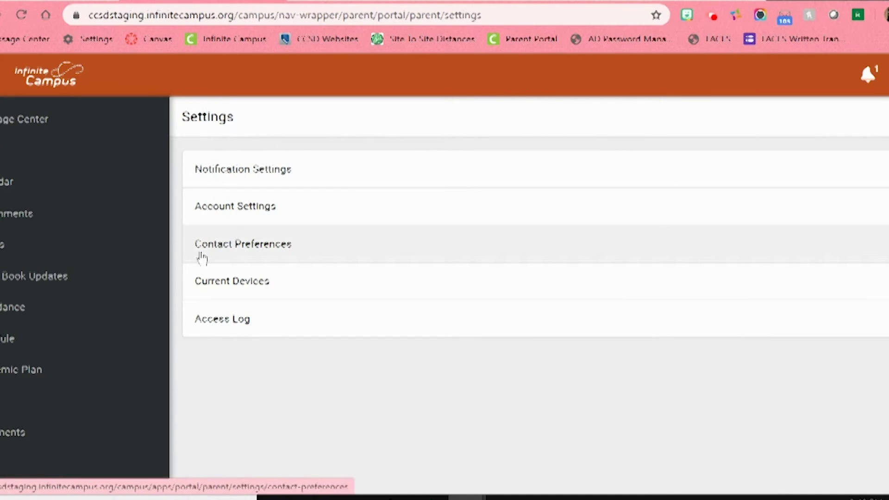
{"action": "left_click", "coordinate": [202, 254]}
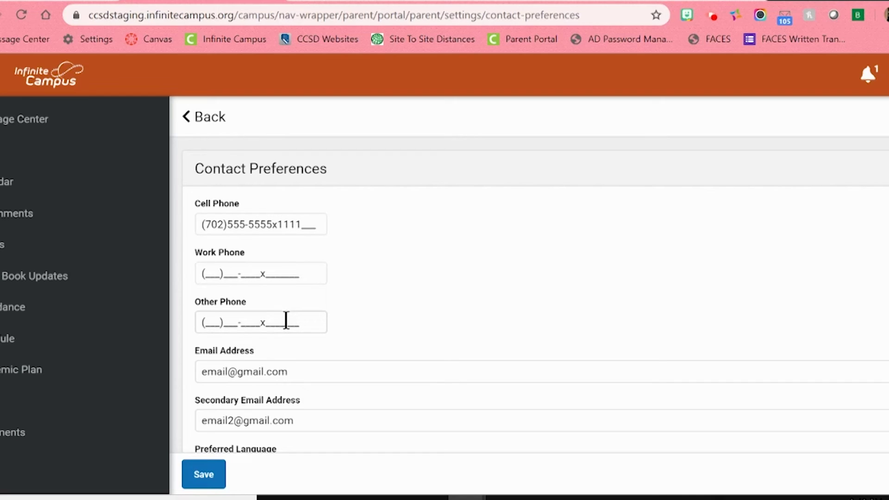
{"action": "left_click", "coordinate": [304, 224]}
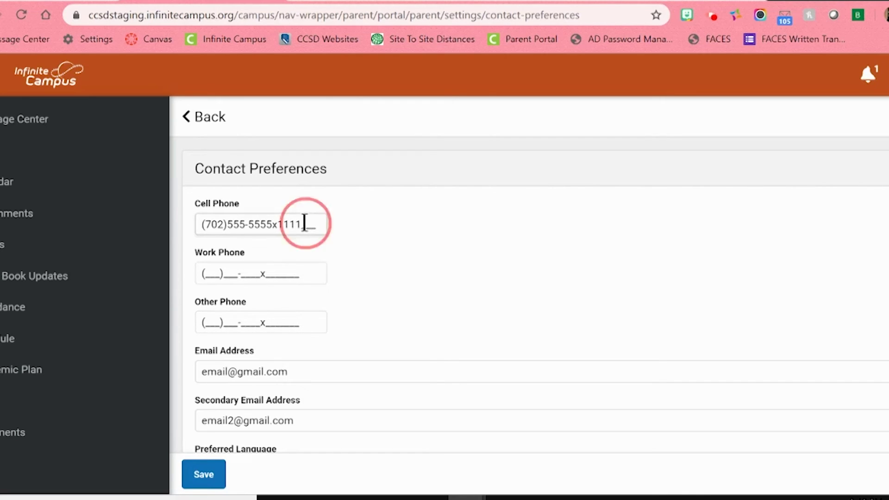
{"action": "key", "text": "BackSpace"}
{"action": "key", "text": "BackSpace"}
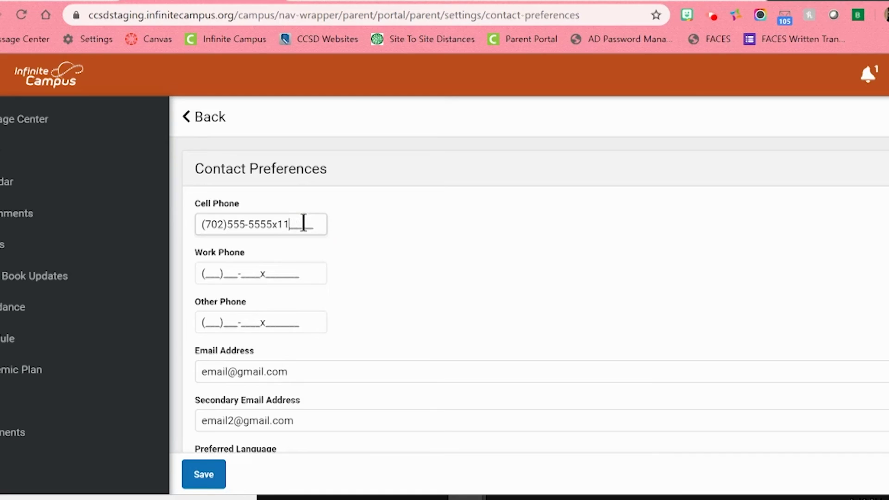
{"action": "type", "text": "00"}
{"action": "left_click", "coordinate": [300, 375]}
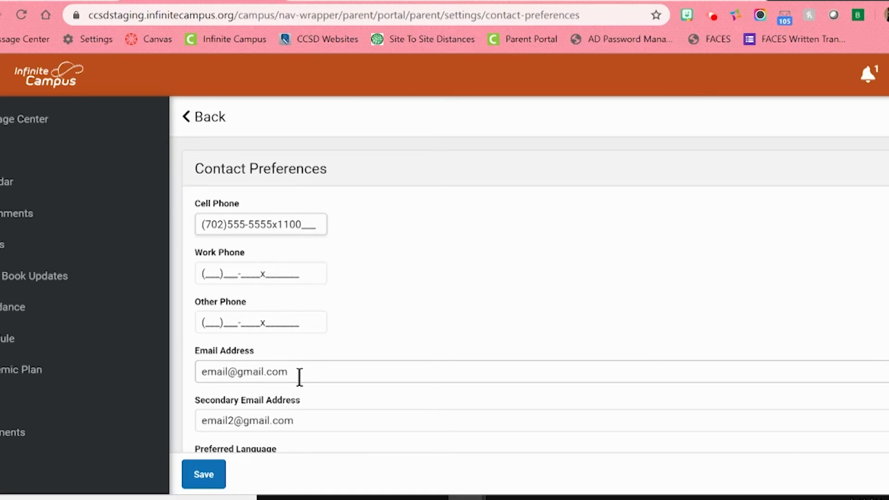
{"action": "left_click", "coordinate": [312, 422]}
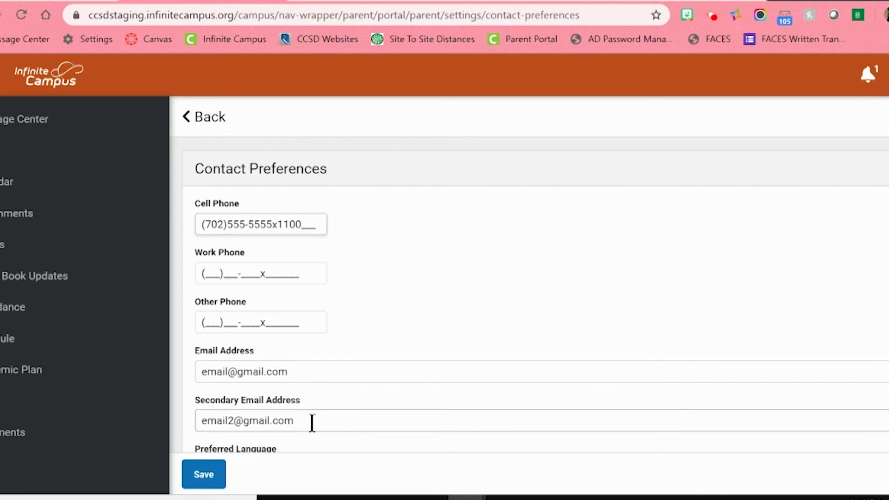
{"action": "scroll", "coordinate": [312, 423], "scroll_direction": "down", "scroll_amount": 2}
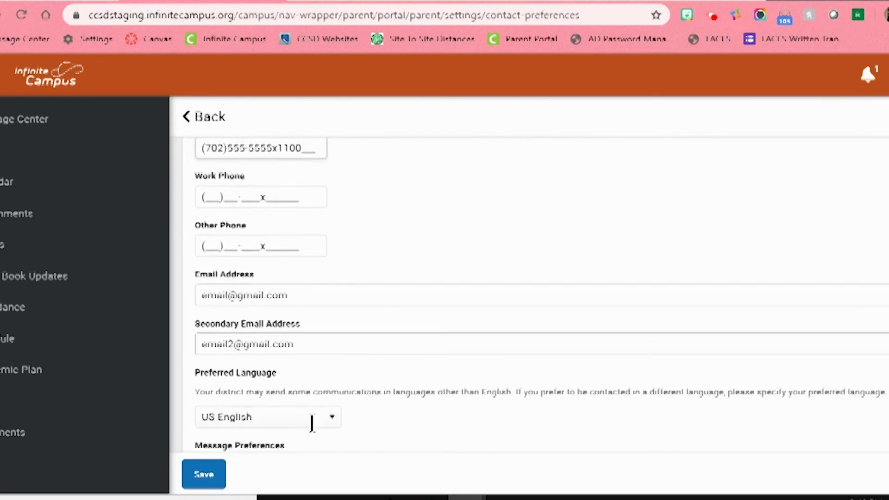
{"action": "left_click", "coordinate": [305, 297]}
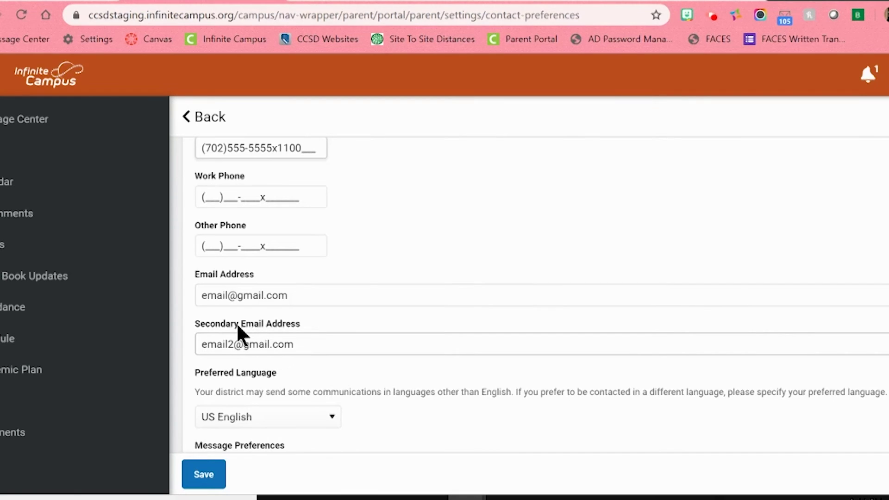
{"action": "left_click", "coordinate": [298, 293]}
{"action": "left_click", "coordinate": [301, 344]}
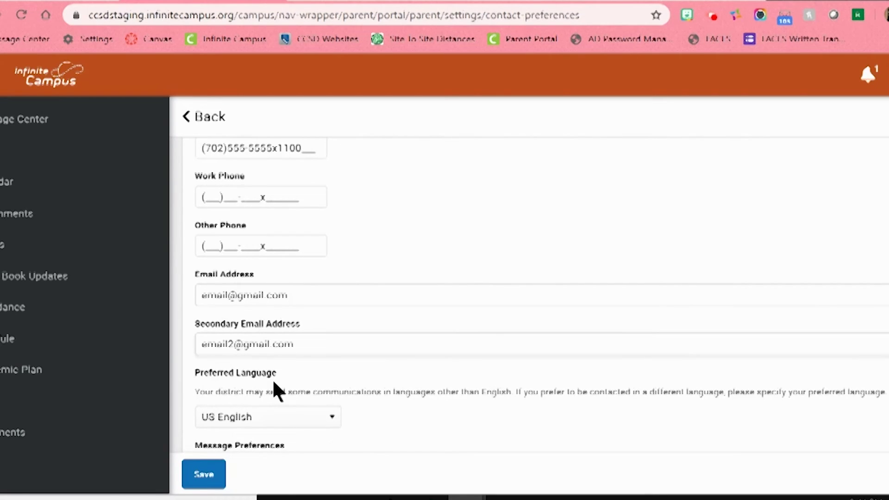
{"action": "left_click", "coordinate": [339, 424]}
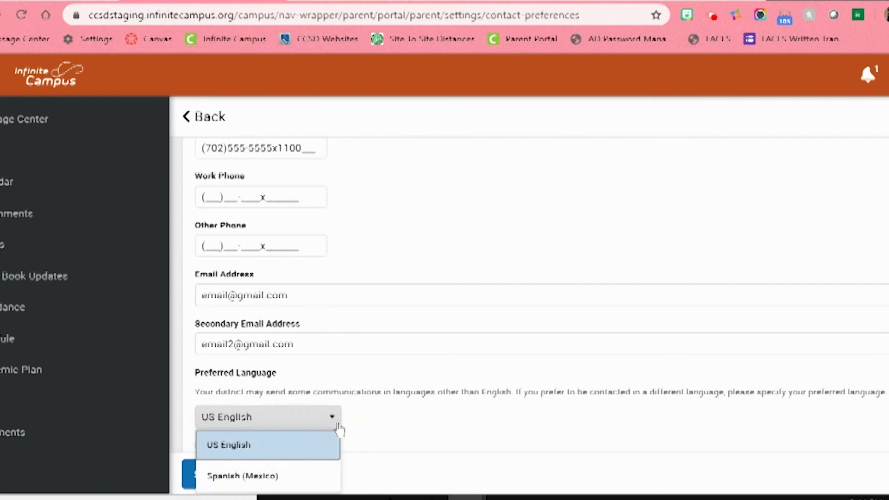
{"action": "left_click", "coordinate": [439, 419]}
{"action": "scroll", "coordinate": [382, 426], "scroll_direction": "down", "scroll_amount": 6}
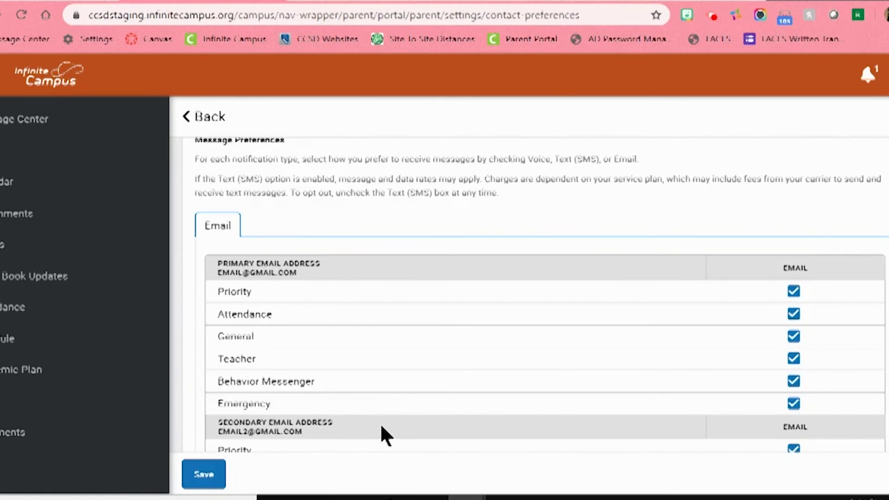
{"action": "scroll", "coordinate": [385, 435], "scroll_direction": "down", "scroll_amount": 3}
{"action": "scroll", "coordinate": [389, 426], "scroll_direction": "up", "scroll_amount": 2}
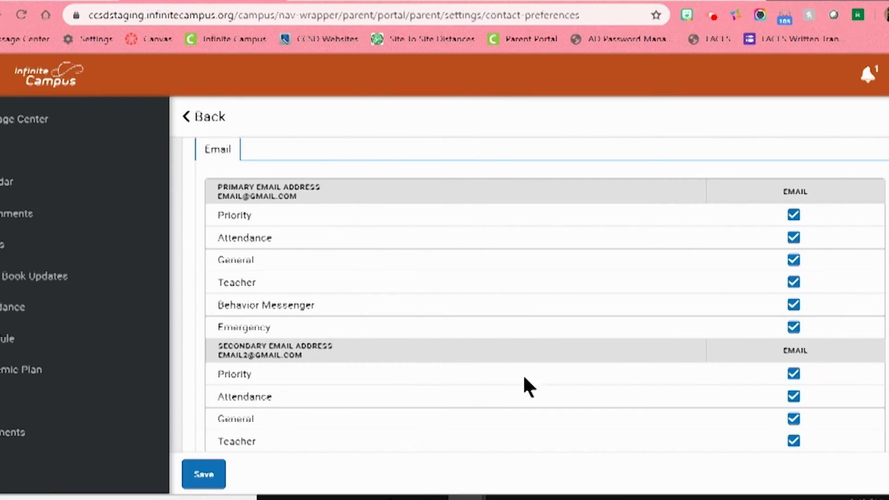
{"action": "scroll", "coordinate": [791, 365], "scroll_direction": "down", "scroll_amount": 3}
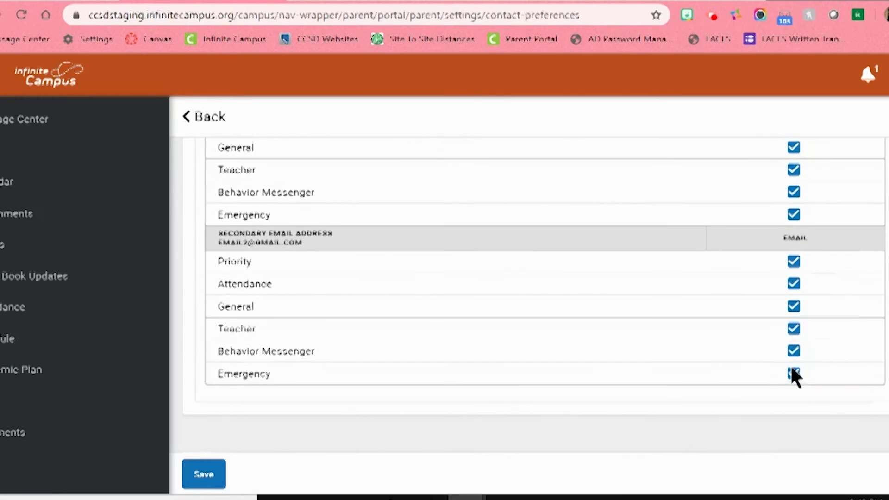
{"action": "left_click", "coordinate": [215, 483]}
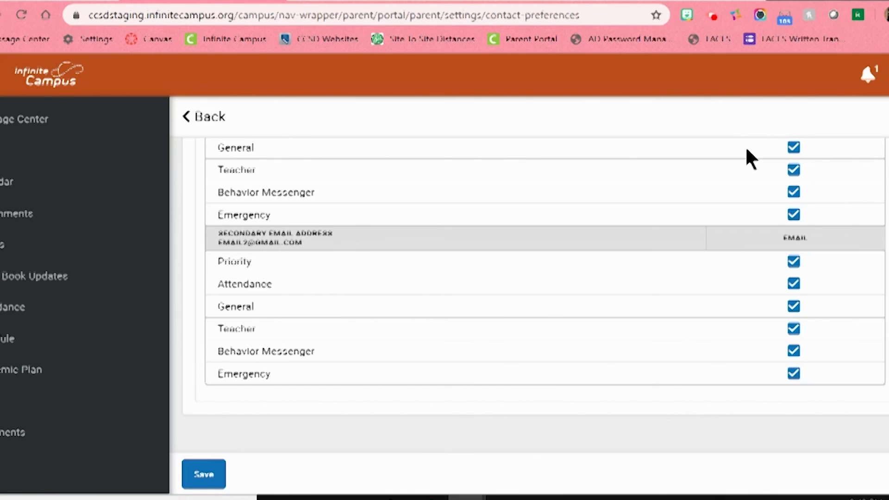
- Replace the current web address with ccsd.net and load the district homepage
{"action": "left_click", "coordinate": [598, 14]}
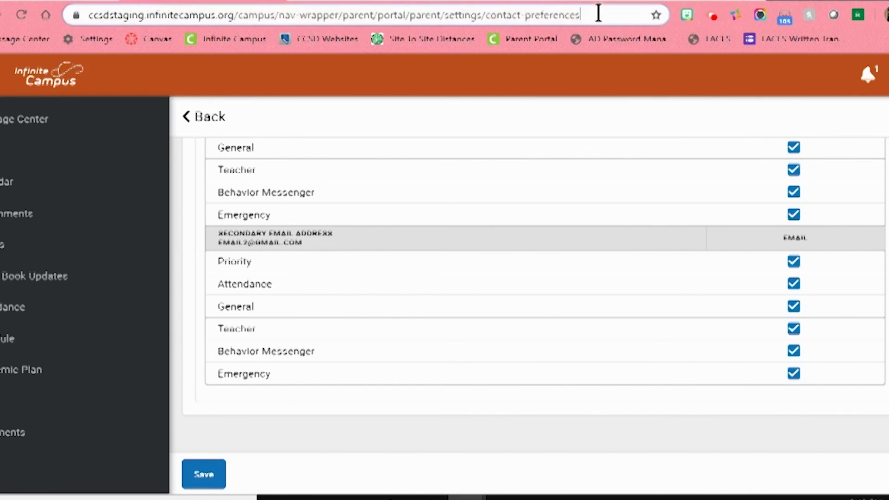
{"action": "key", "text": "ctrl+a"}
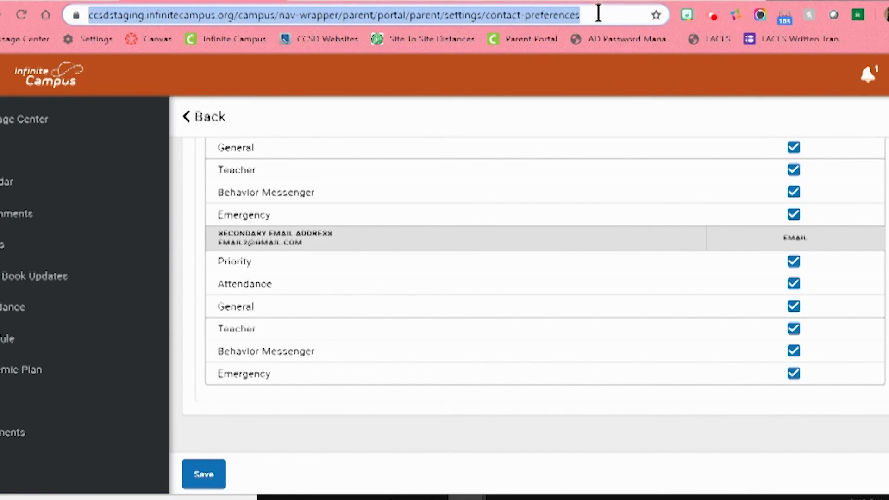
{"action": "type", "text": "ccsd.net"}
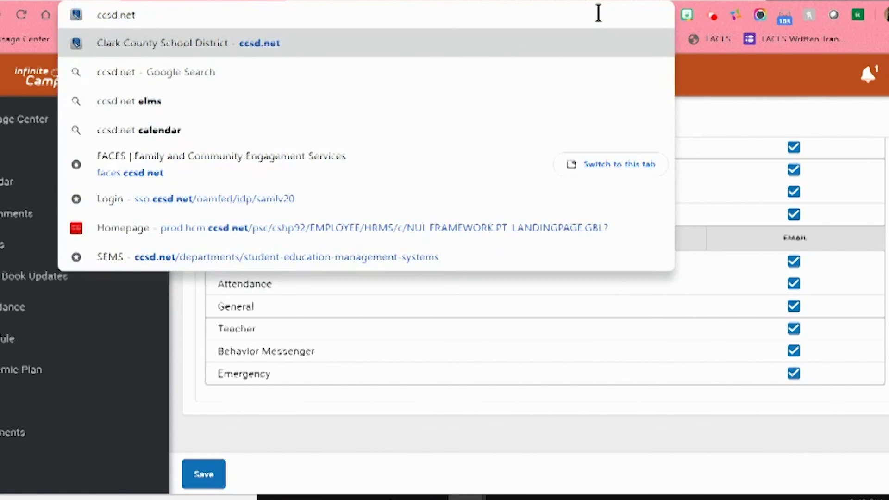
{"action": "key", "text": "Return"}
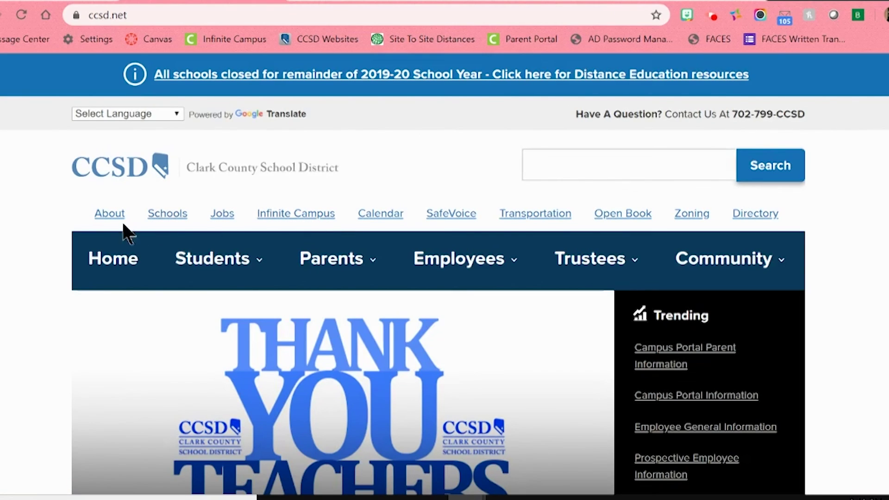
- Open the Schools General Information page and its School Contact Information search
{"action": "left_click", "coordinate": [161, 222]}
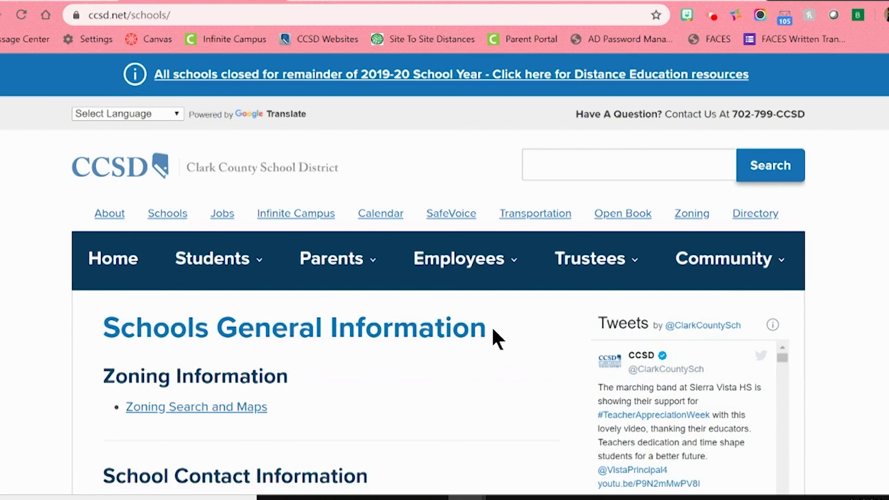
{"action": "scroll", "coordinate": [493, 329], "scroll_direction": "down", "scroll_amount": 5}
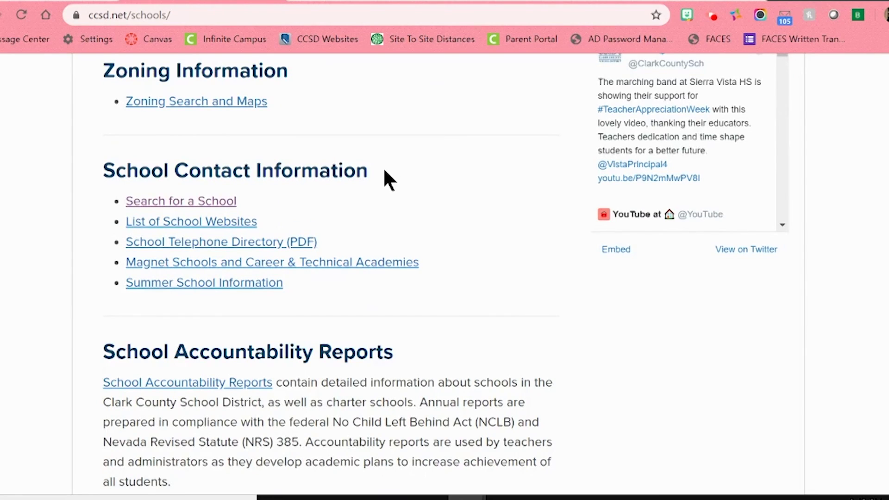
{"action": "left_click", "coordinate": [203, 204]}
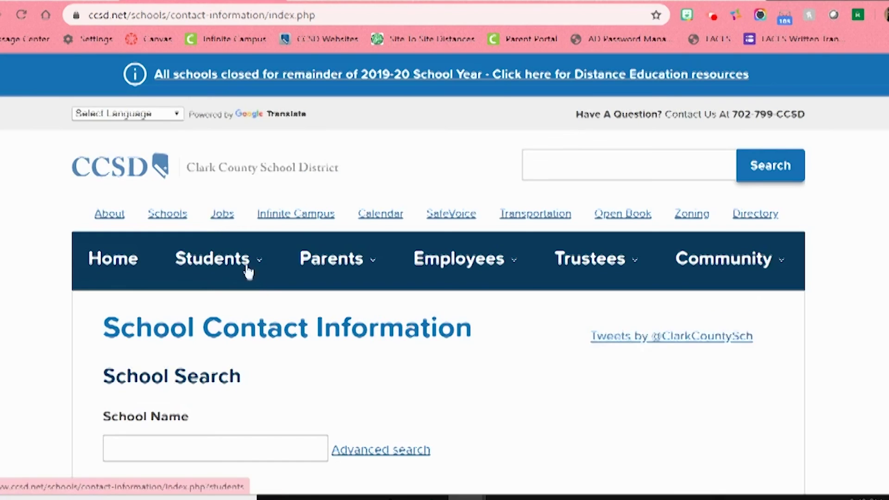
- Search school names for 'Cram' to show Cram MS's address, phone and fax
{"action": "scroll", "coordinate": [274, 296], "scroll_direction": "down", "scroll_amount": 5}
{"action": "left_click", "coordinate": [271, 218]}
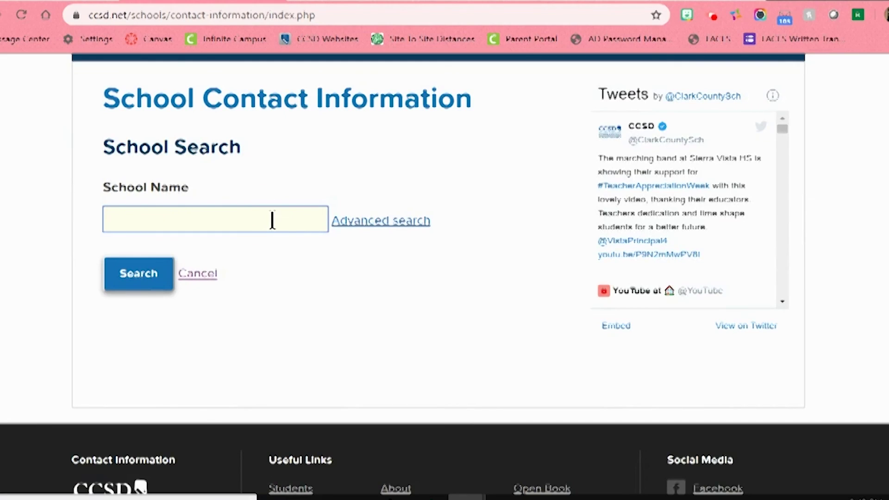
{"action": "type", "text": "Cram"}
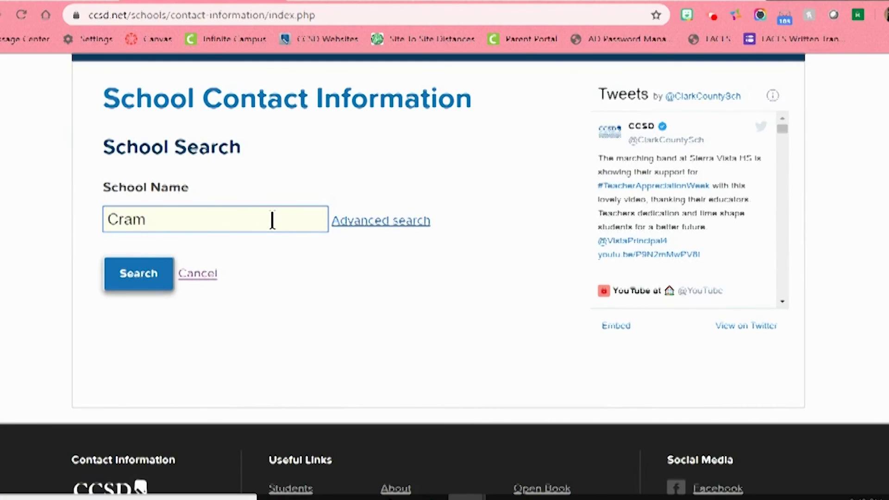
{"action": "left_click", "coordinate": [141, 273]}
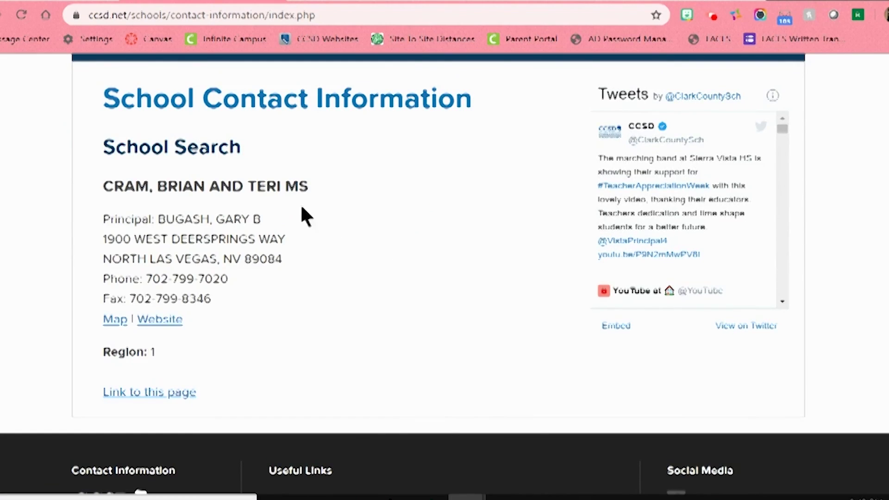